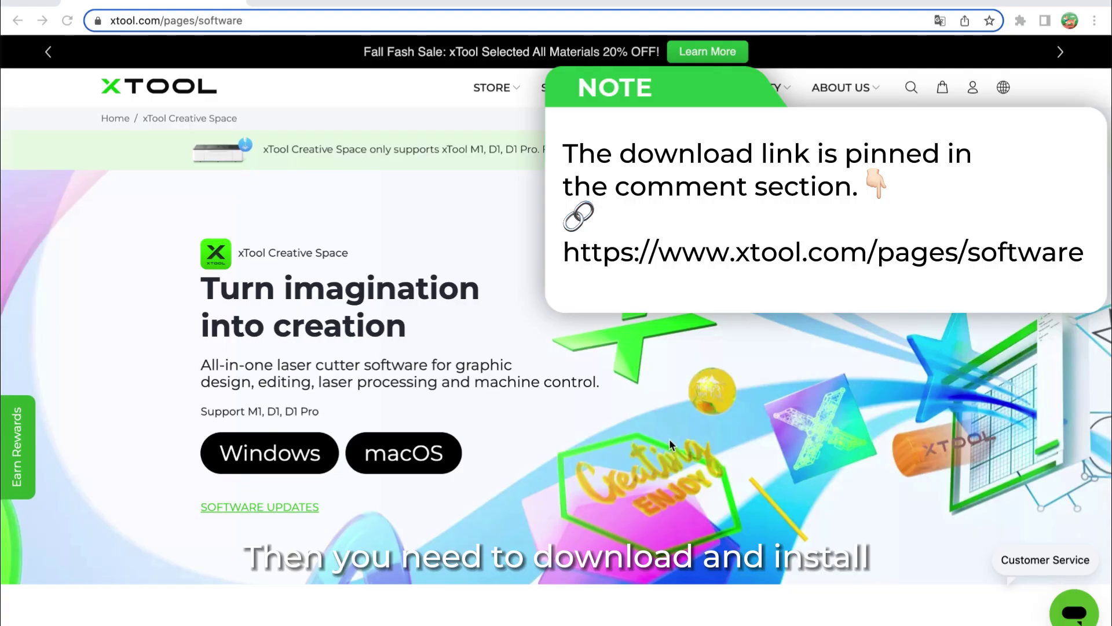
scroll(669, 439, down, 1)
scroll(669, 439, down, 5)
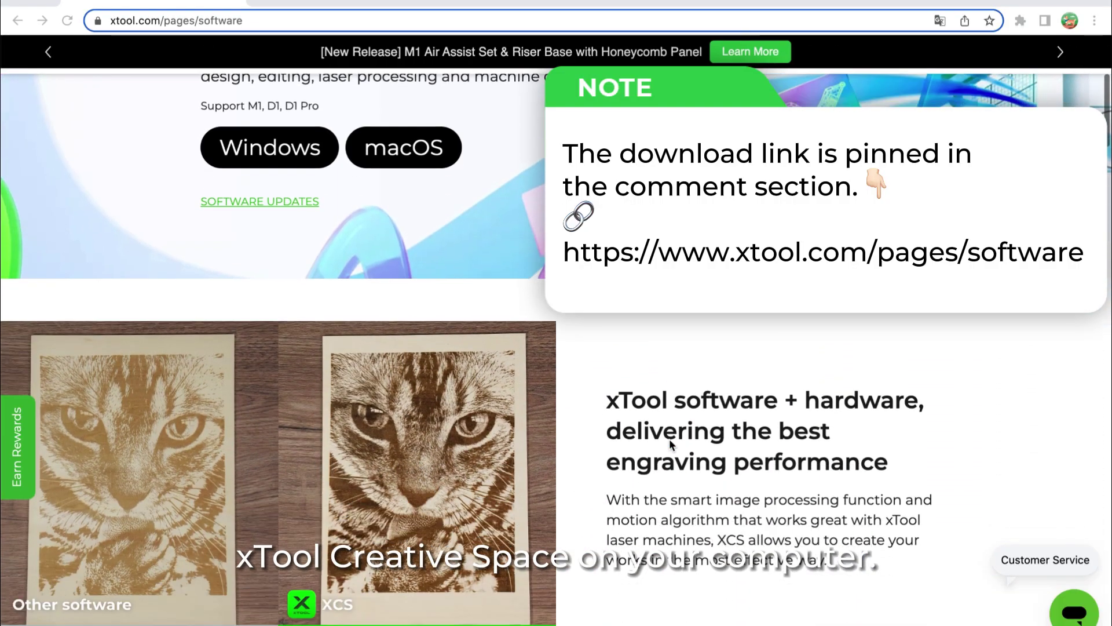
scroll(669, 439, down, 4)
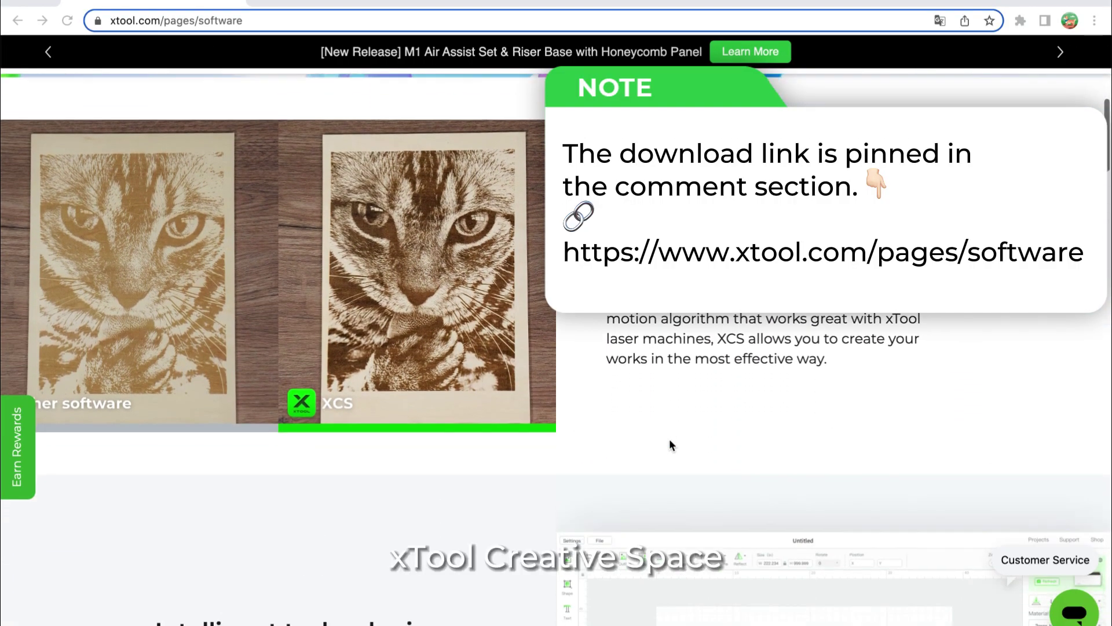
scroll(669, 439, down, 4)
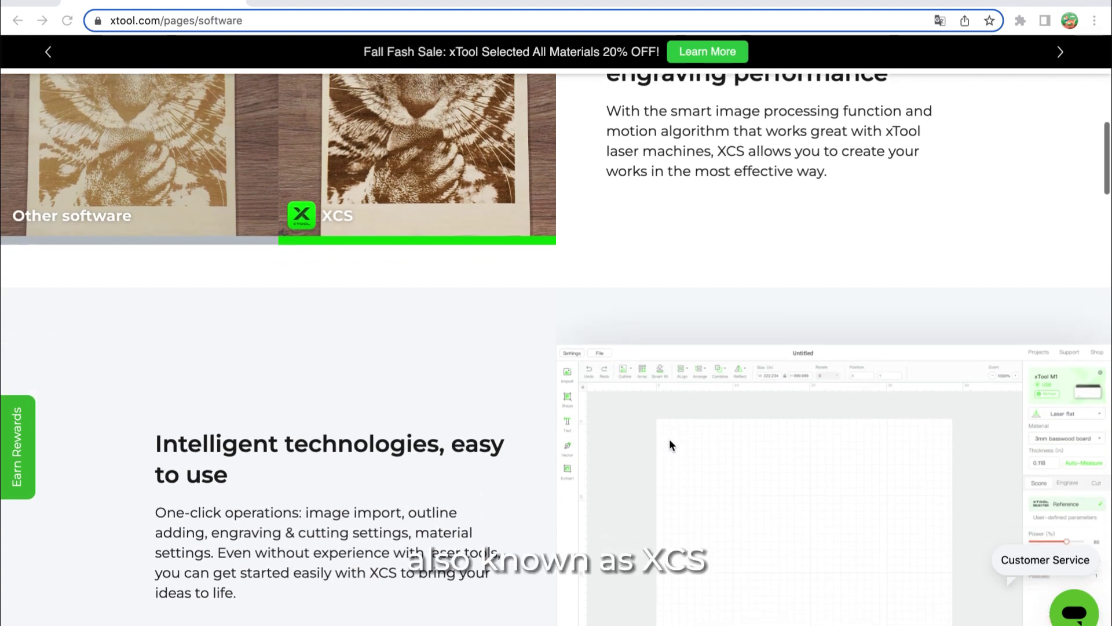
scroll(669, 439, down, 4)
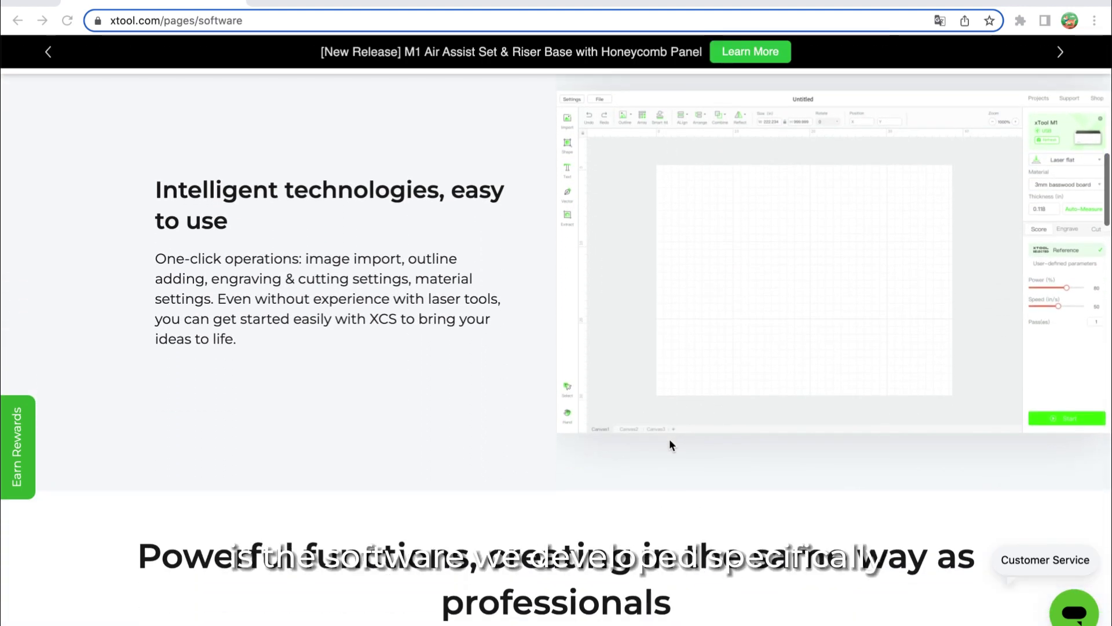
scroll(669, 444, down, 5)
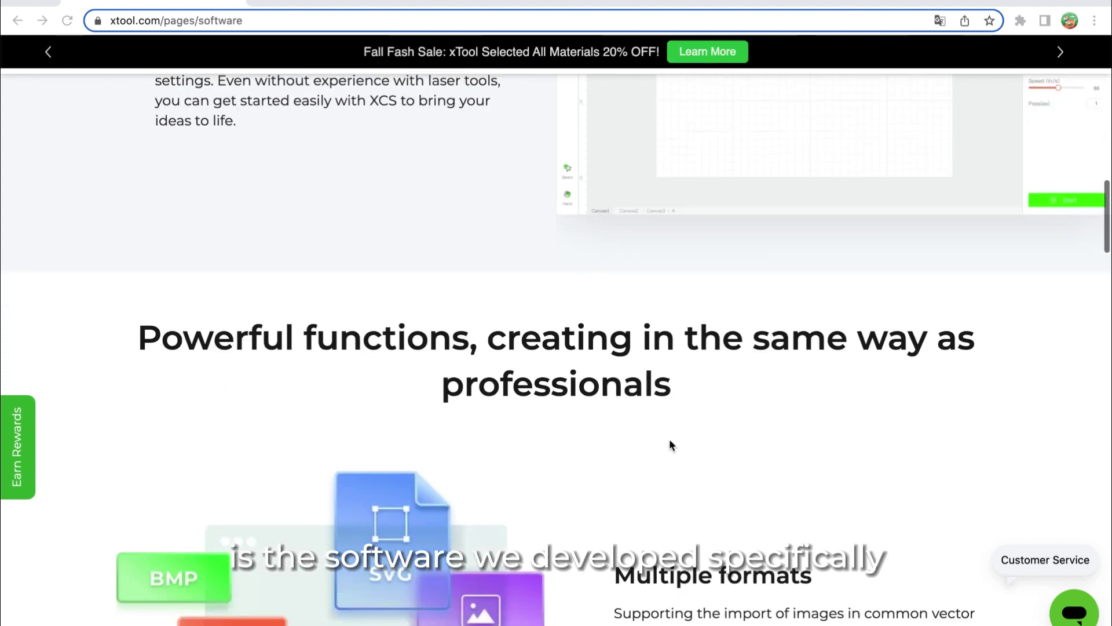
scroll(670, 443, down, 8)
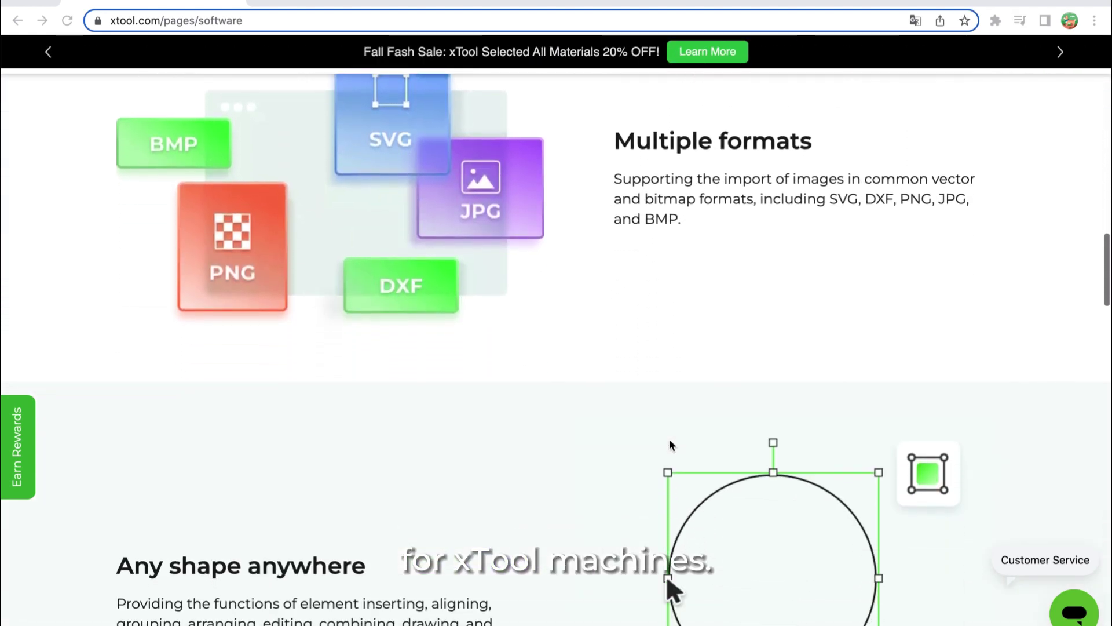
scroll(669, 439, down, 2)
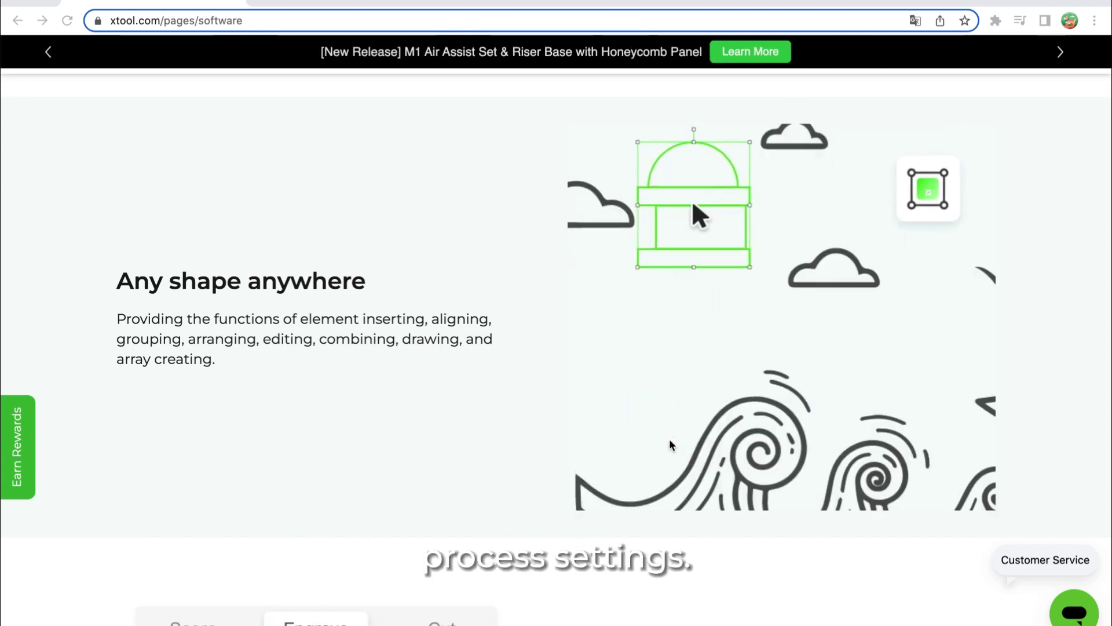
scroll(671, 444, down, 1)
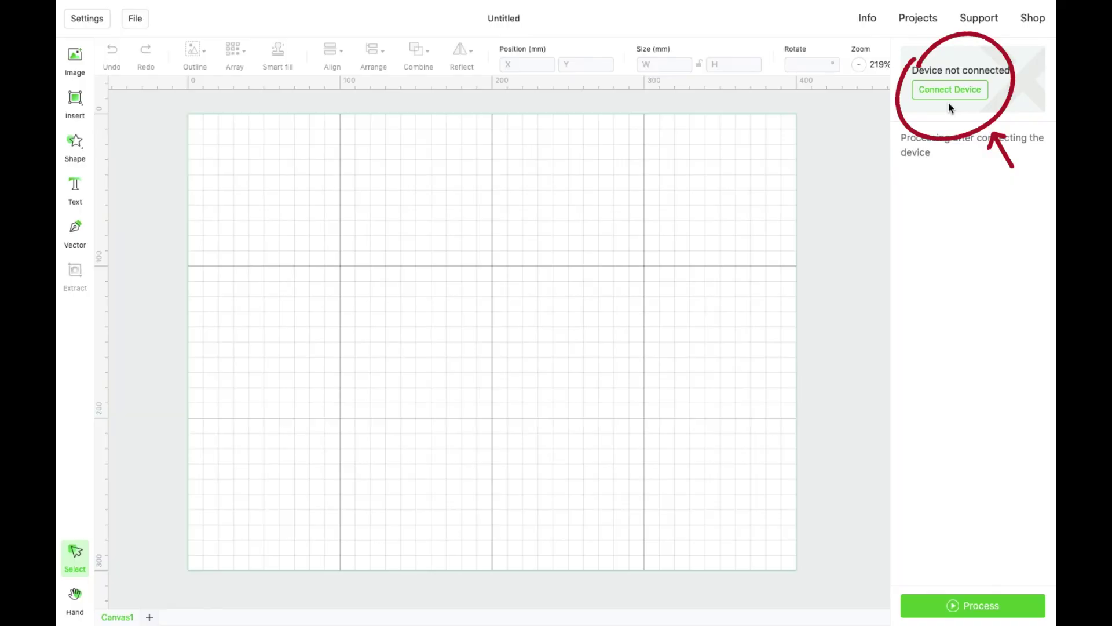
Connect the xTool M1 over USB so its camera view of the work area loads on the canvas.
click(942, 89)
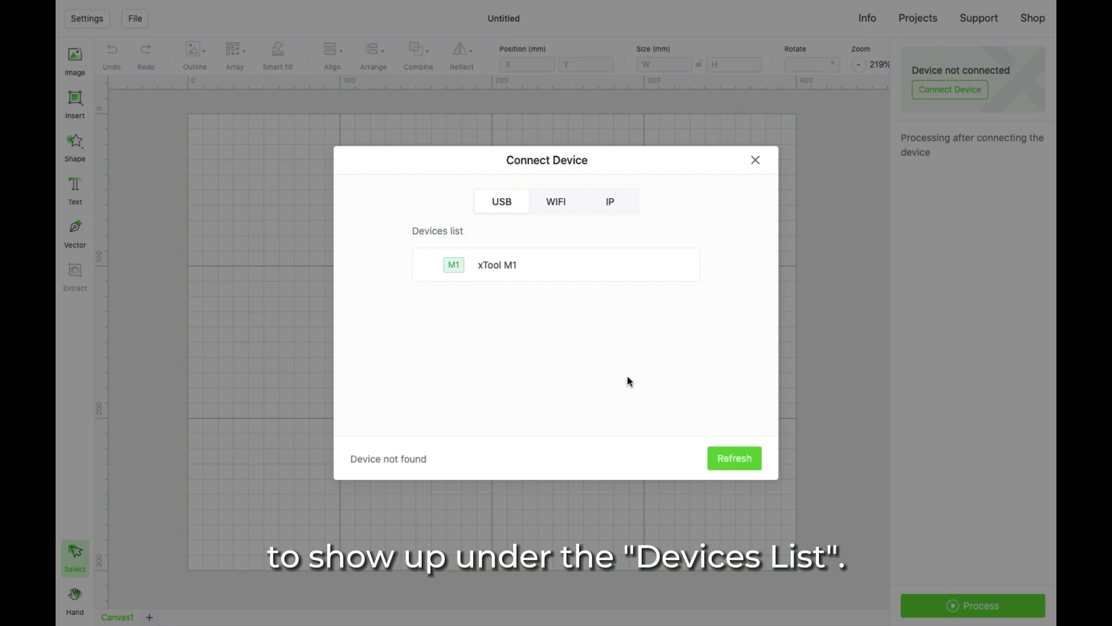
click(505, 274)
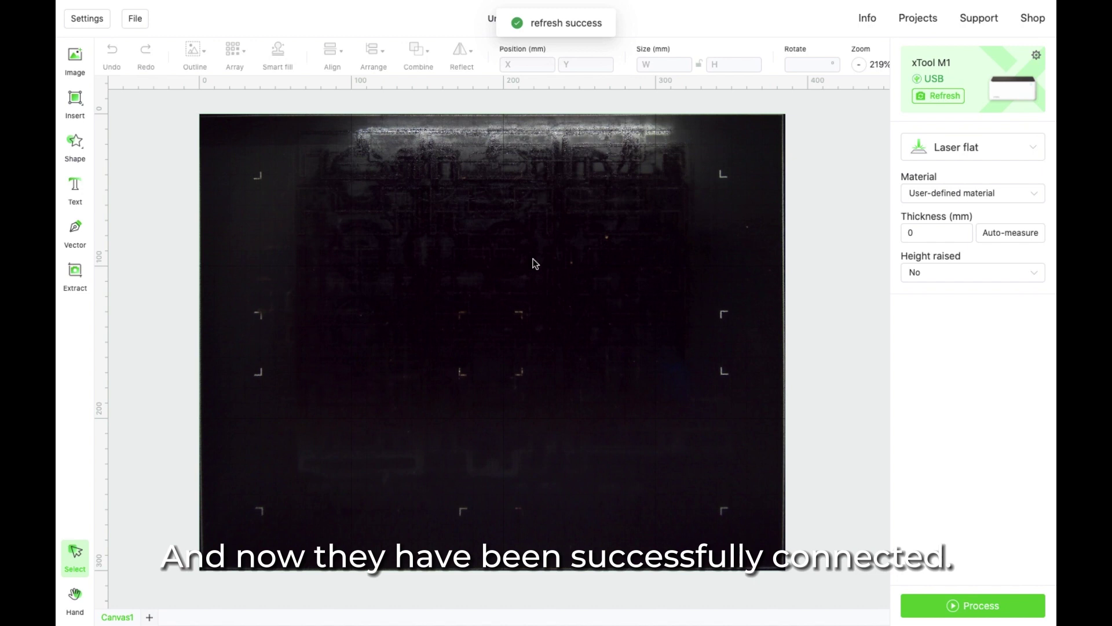
Configure the M1's Wi-Fi connection with the chosen network and its password.
click(1037, 56)
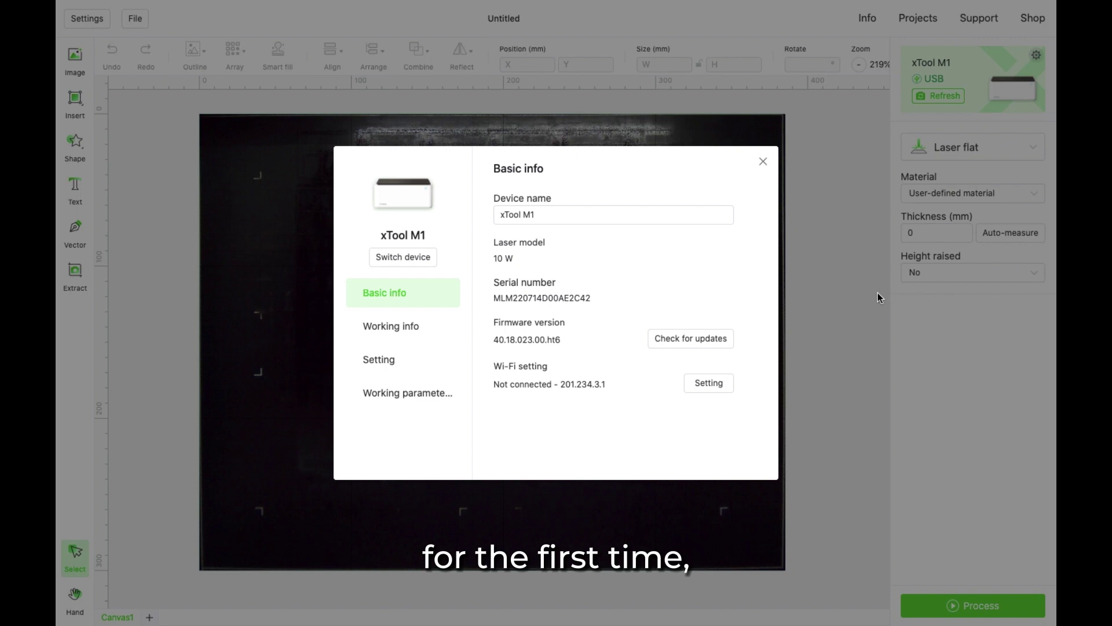
click(720, 384)
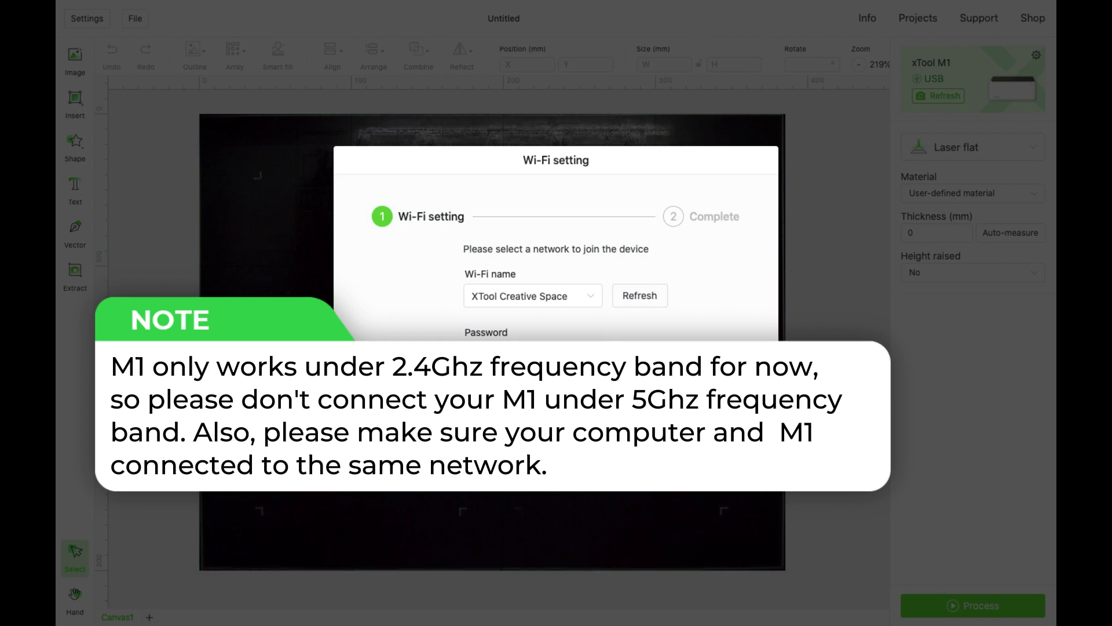
text(123456789)
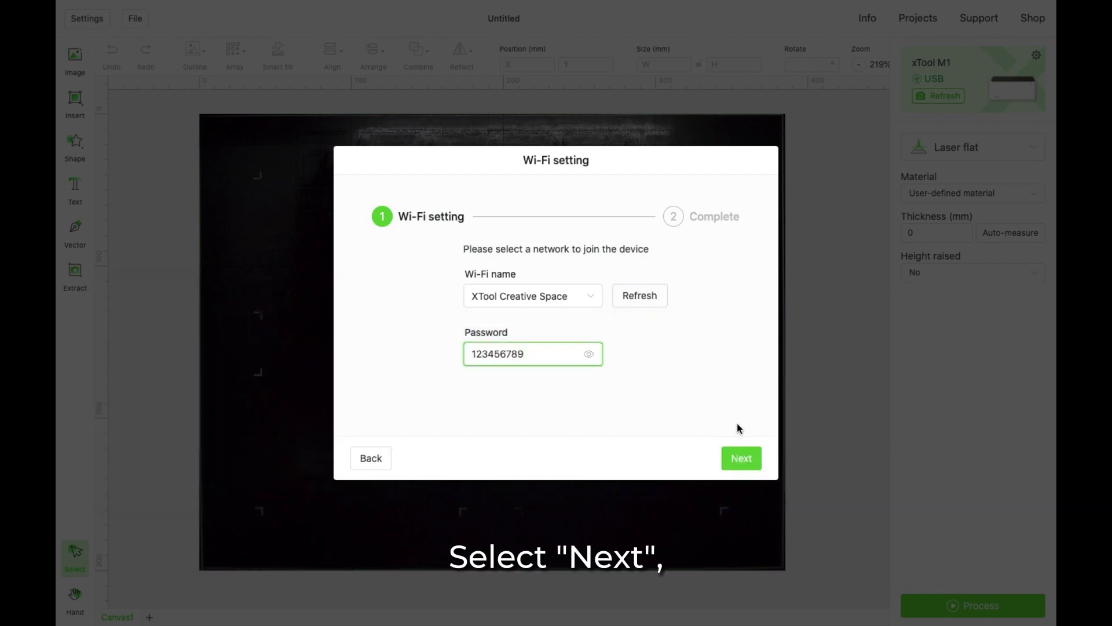
click(748, 466)
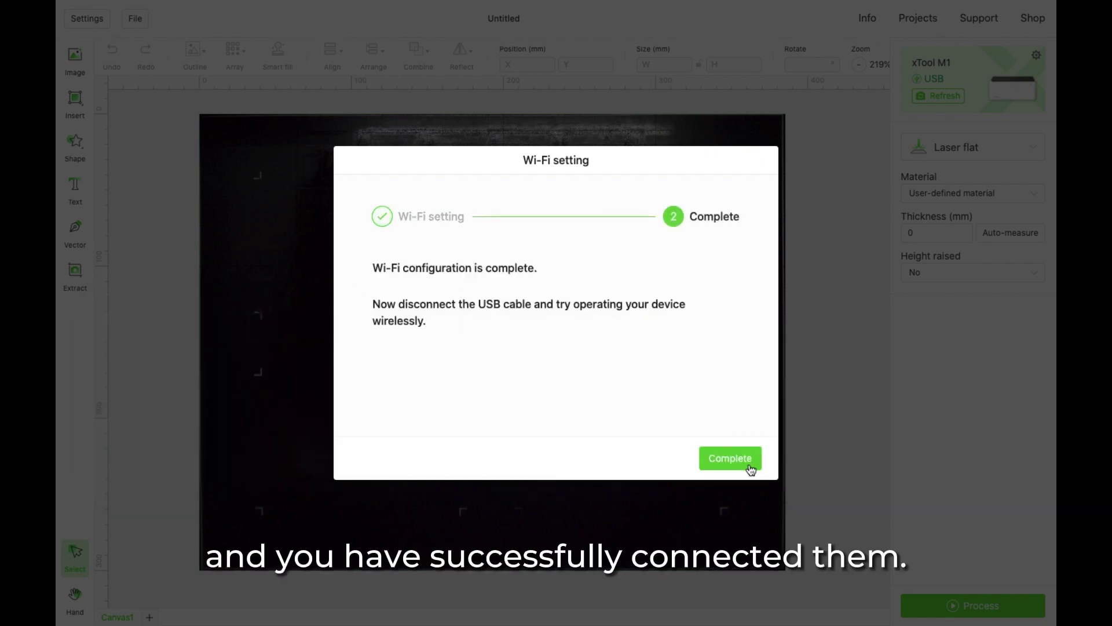
click(751, 468)
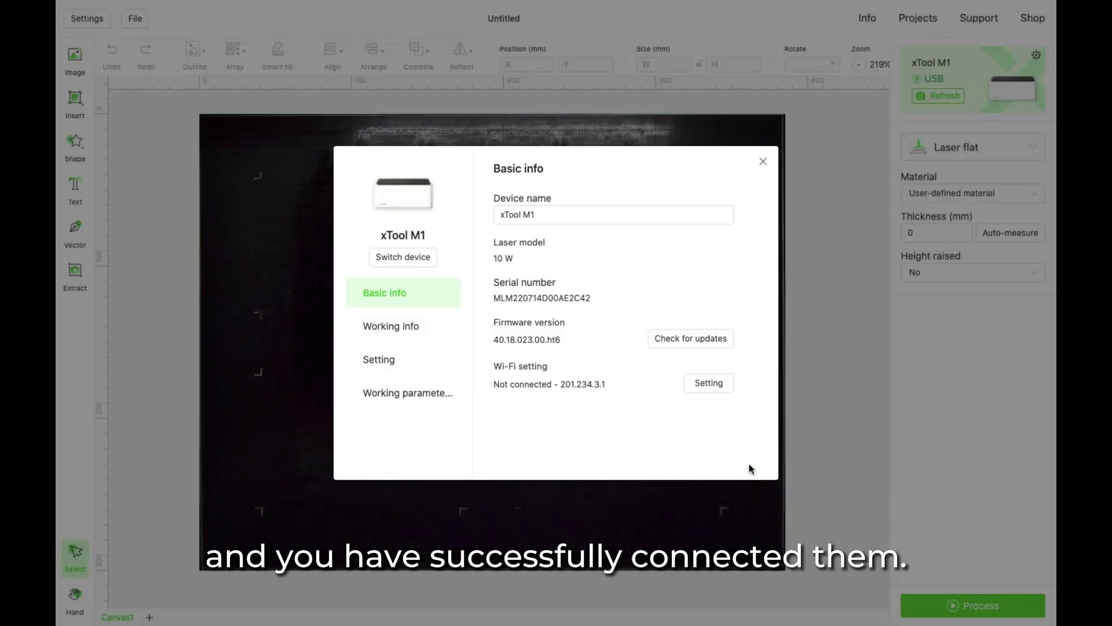
Switch the device connection to the xTool M1 listed under Wi-Fi.
click(397, 265)
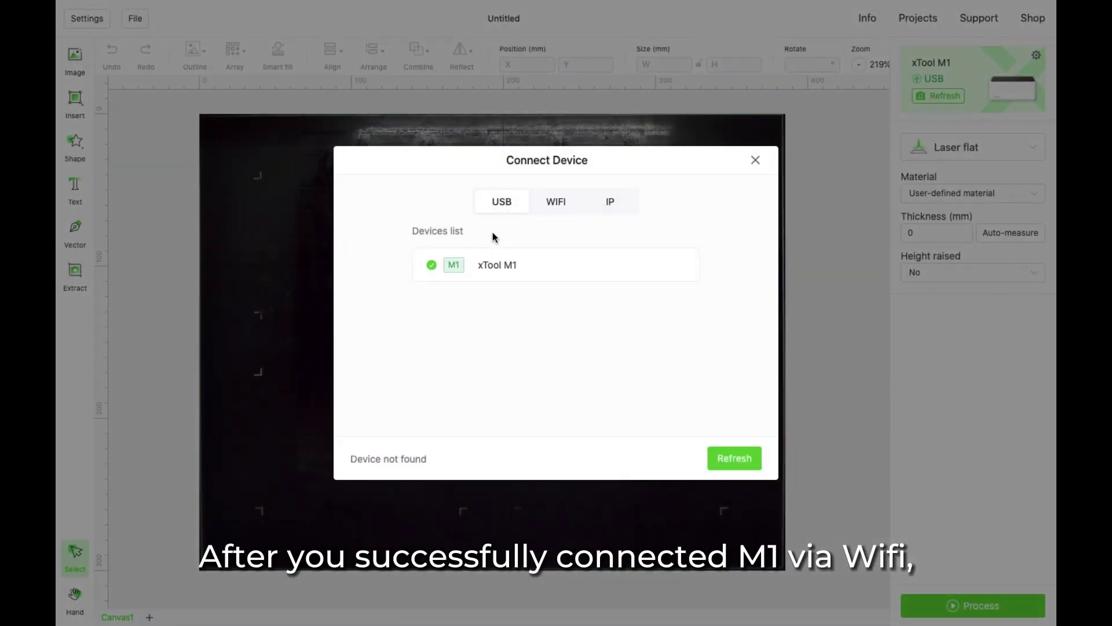
click(552, 207)
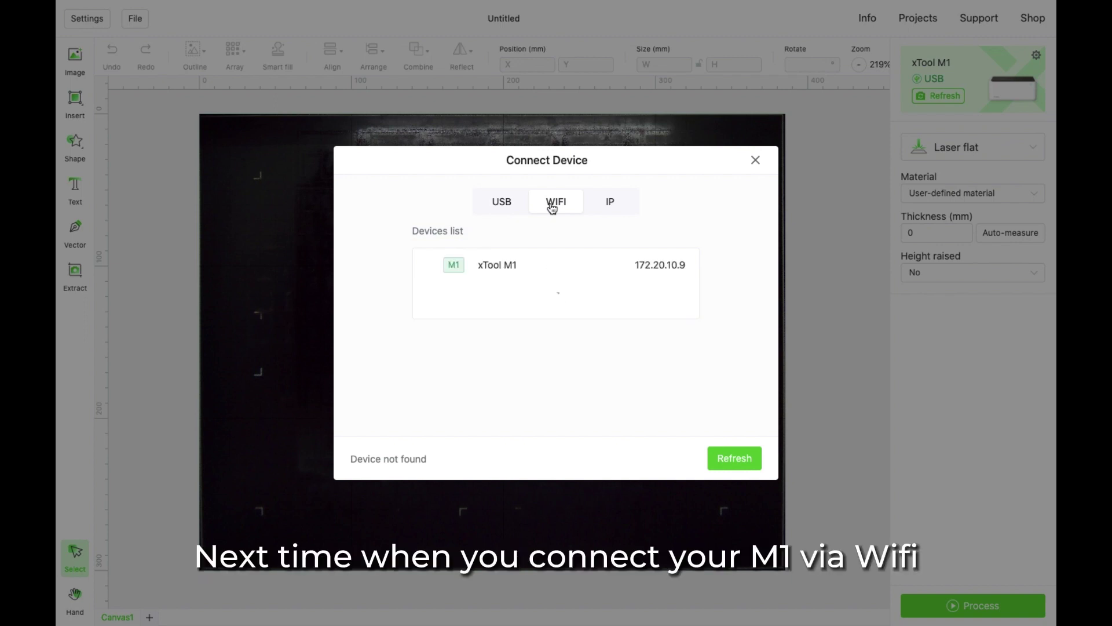
click(566, 267)
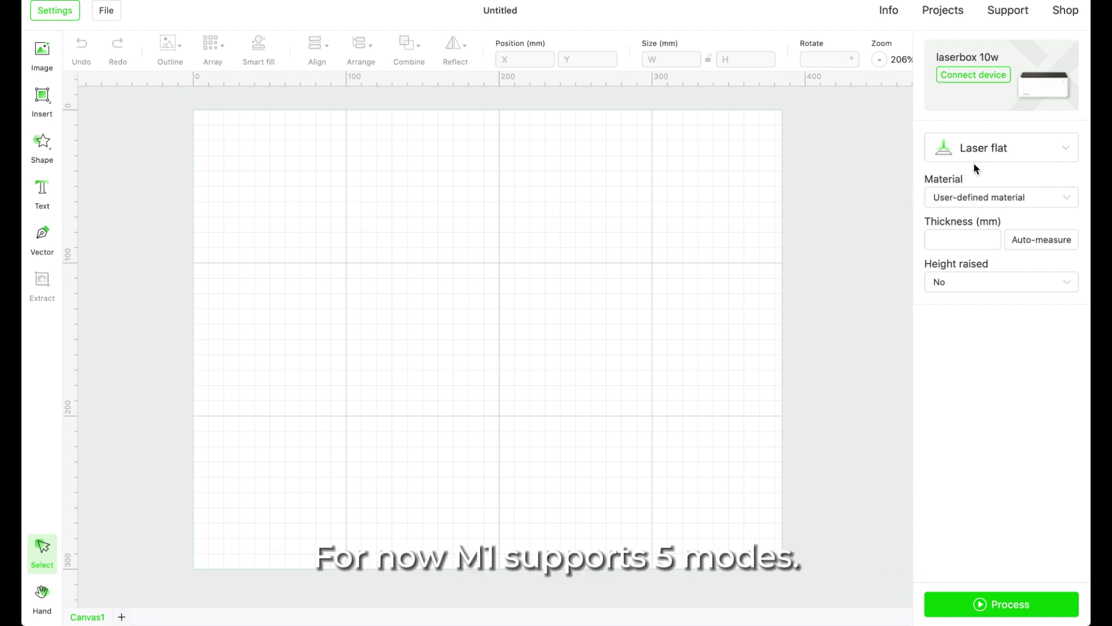
Review the five processing modes and keep Laser flat selected.
click(957, 149)
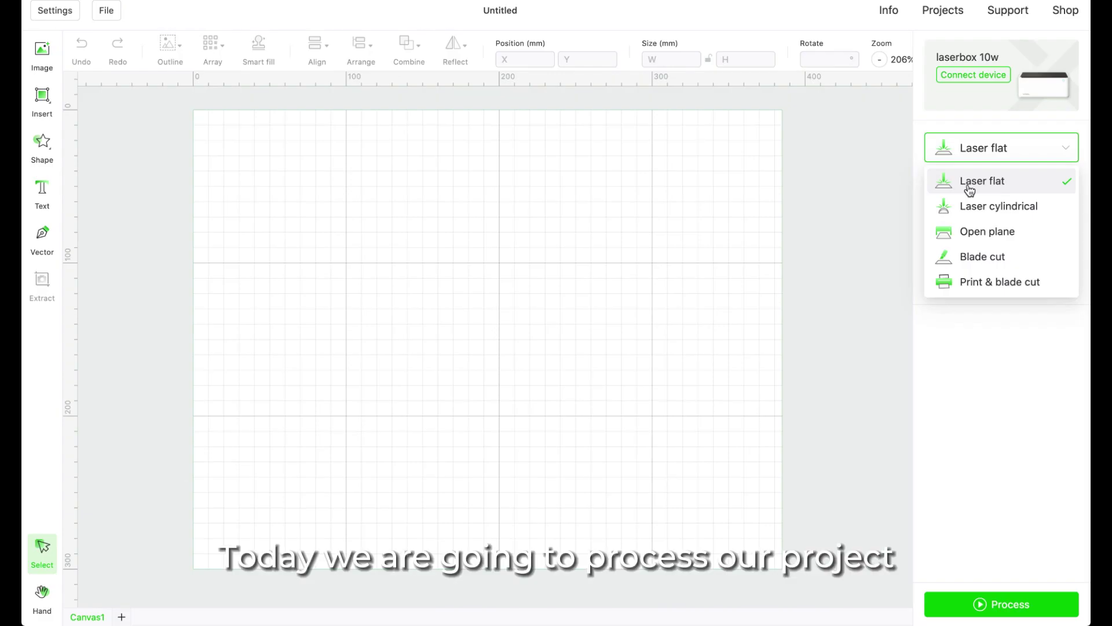
click(970, 183)
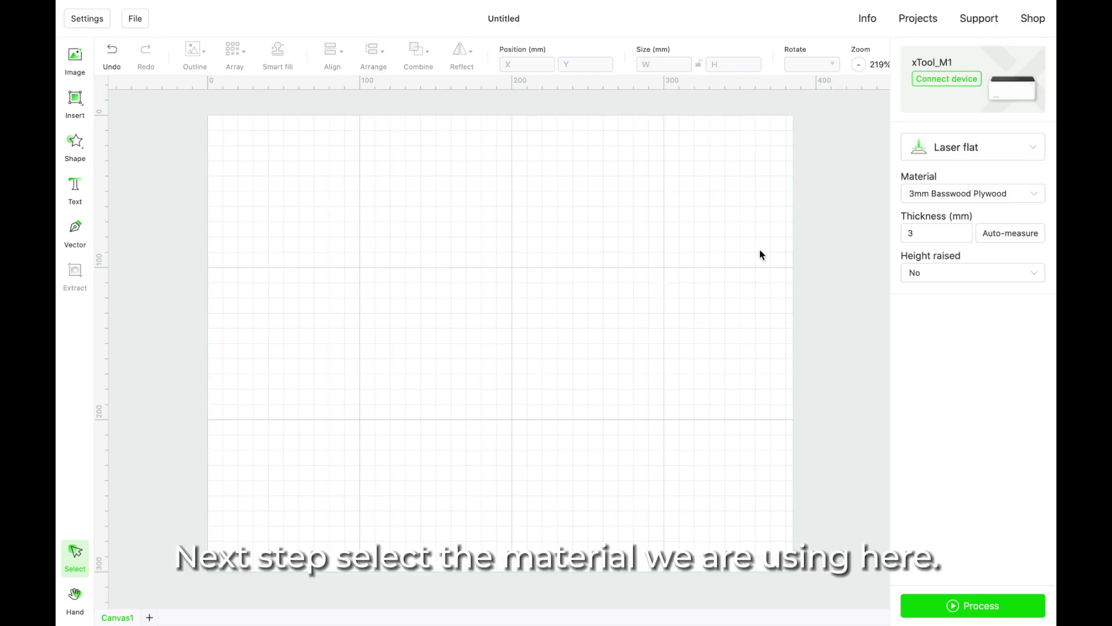
click(957, 194)
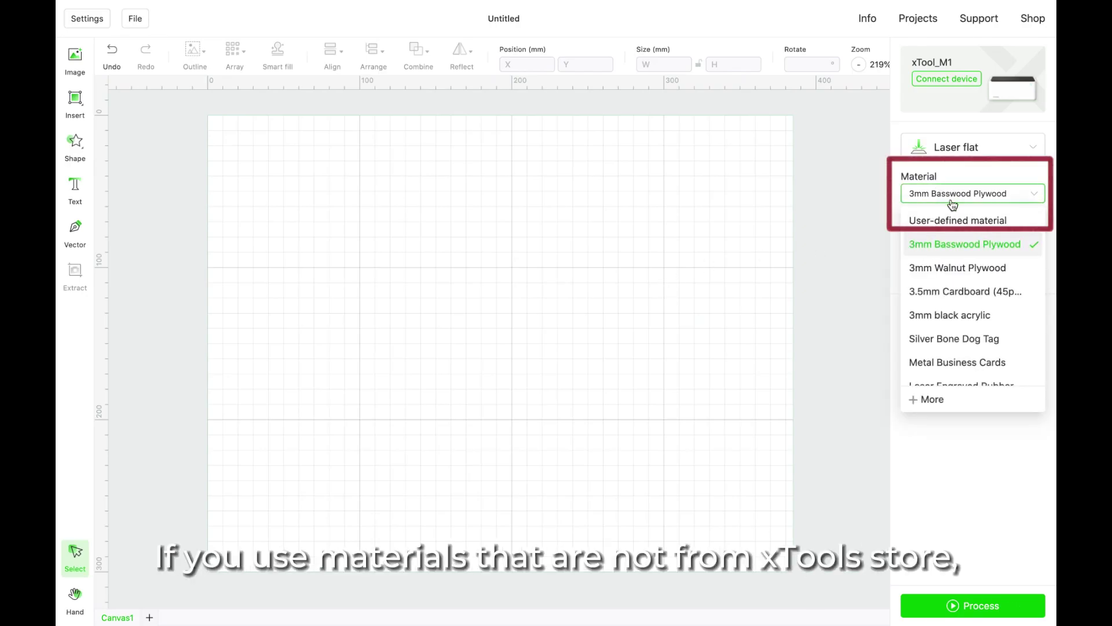
click(949, 220)
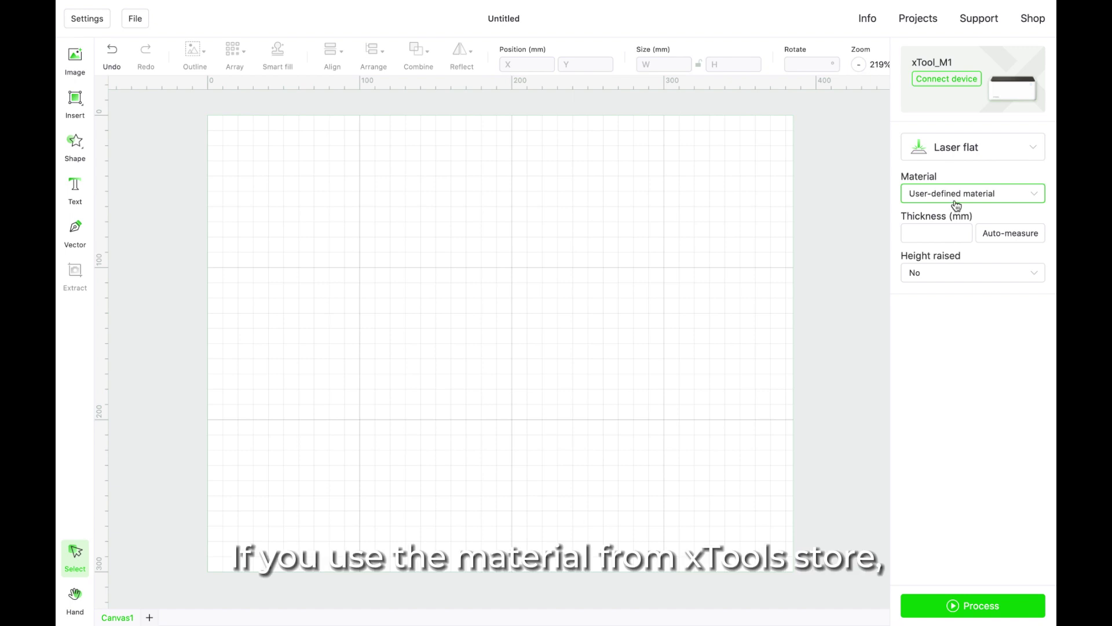
click(957, 200)
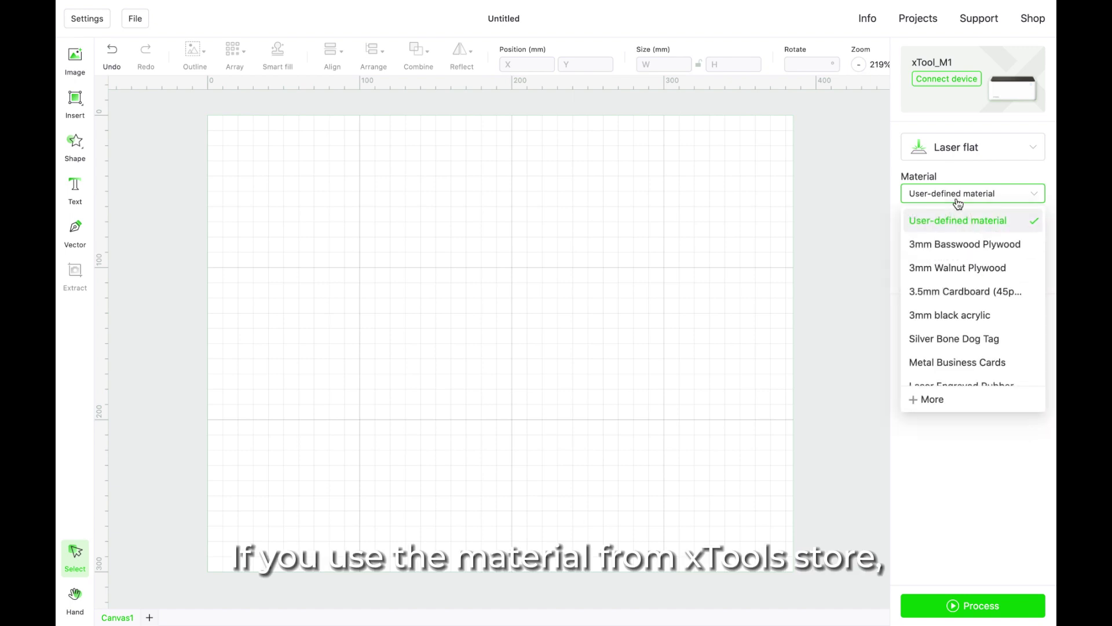
click(952, 245)
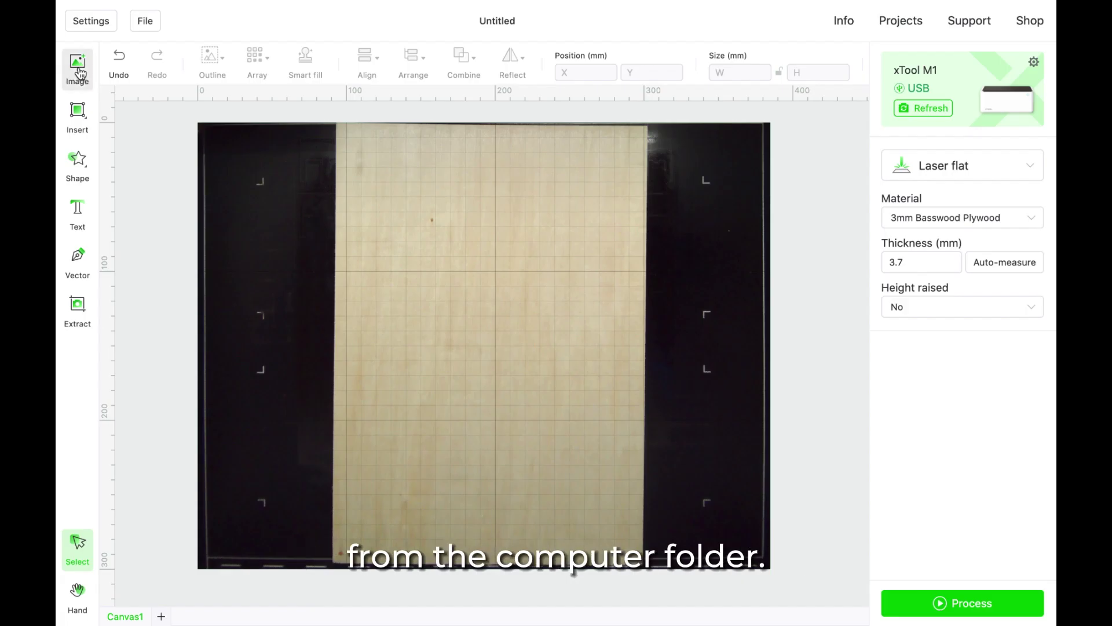
Import the Pumpkin with Autumnal Flowers image and accept scaling it to fit the canvas.
click(78, 68)
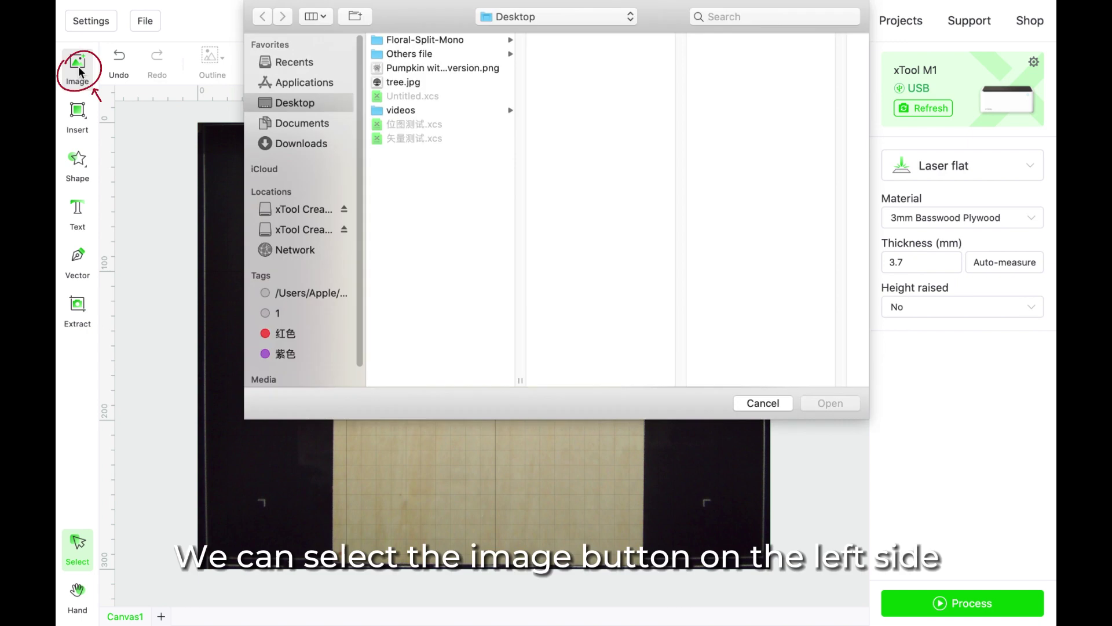
click(400, 68)
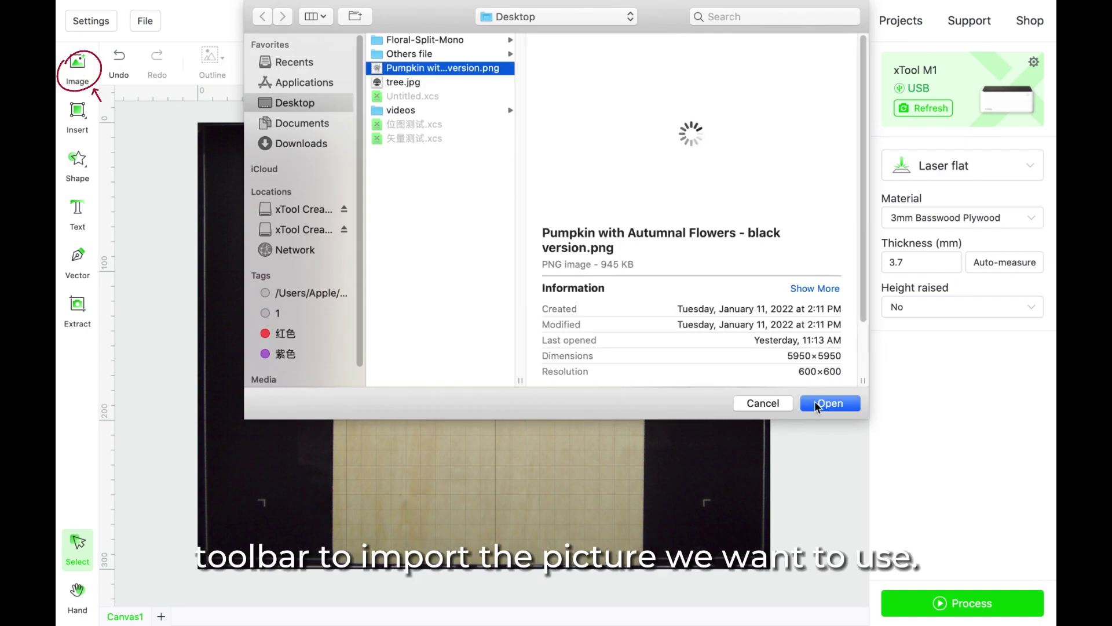
click(815, 402)
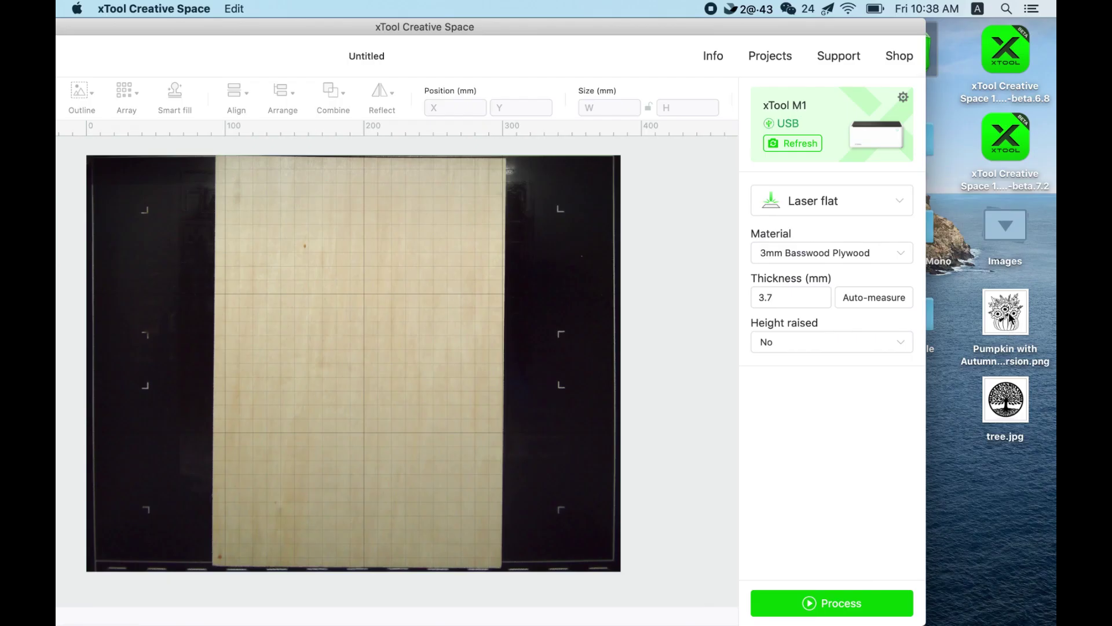
drag(1008, 317, 402, 331)
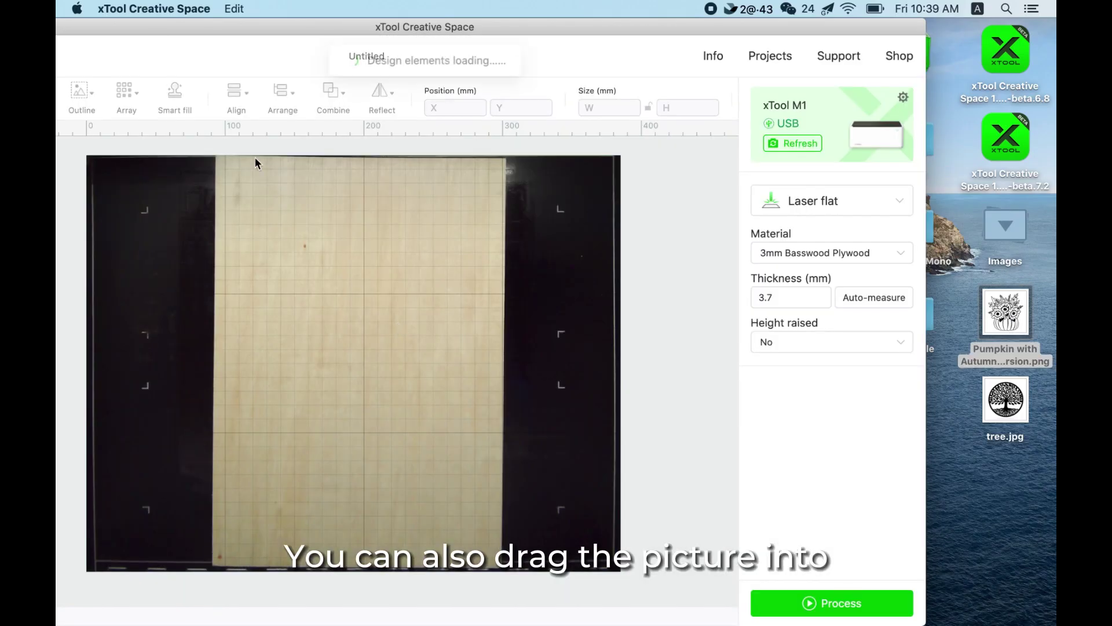
double_click(148, 25)
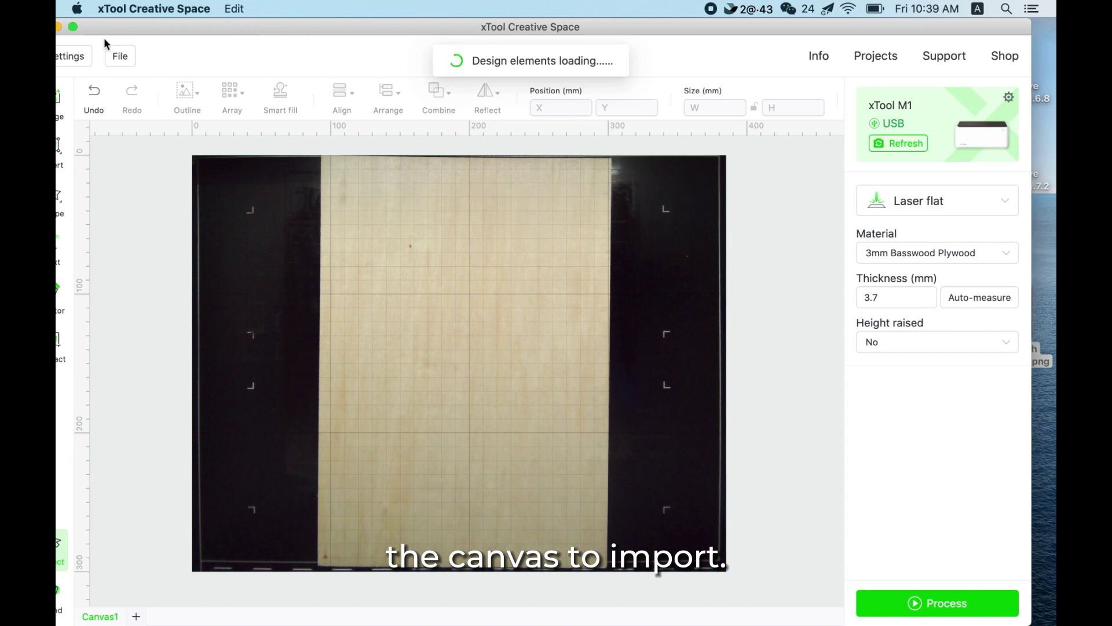
click(73, 27)
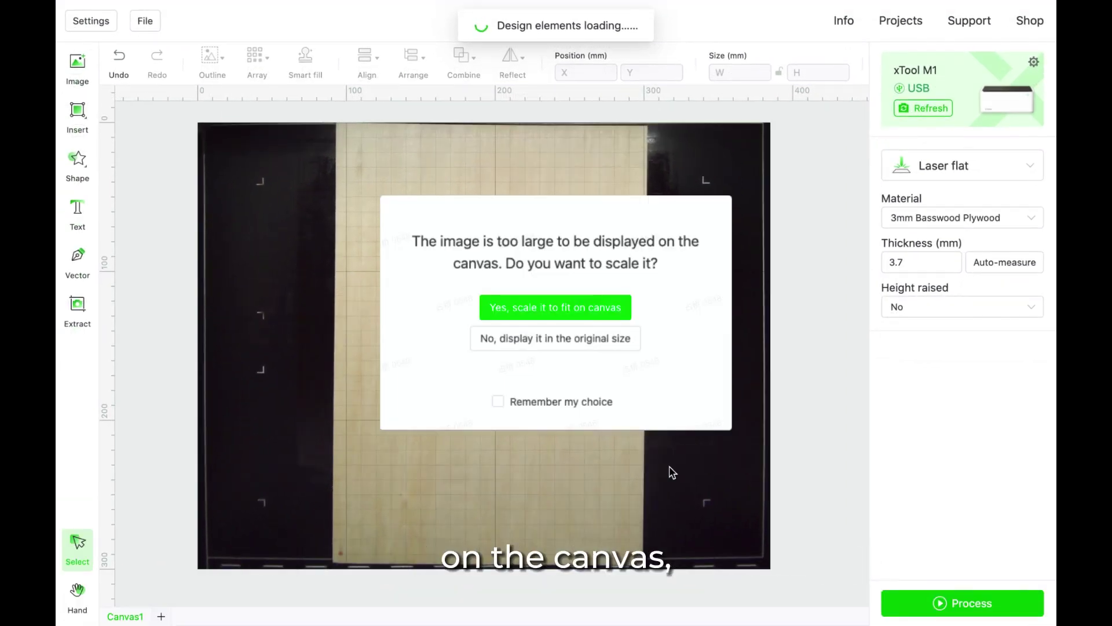
key(Return)
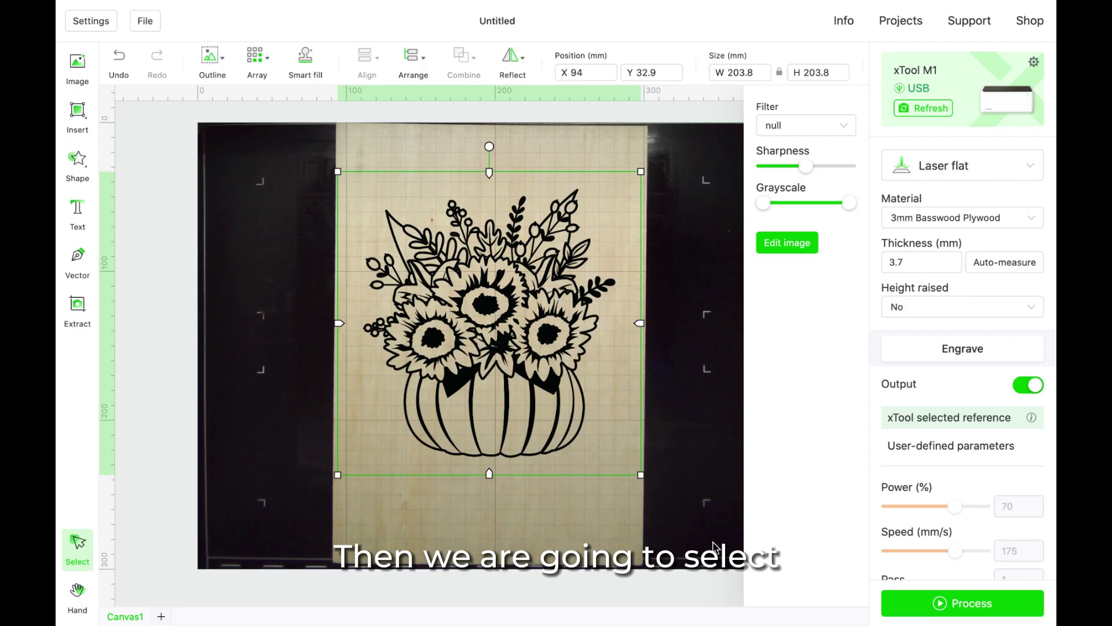
Preview the pumpkin-and-sunflower job and start engraving it on the M1.
click(970, 609)
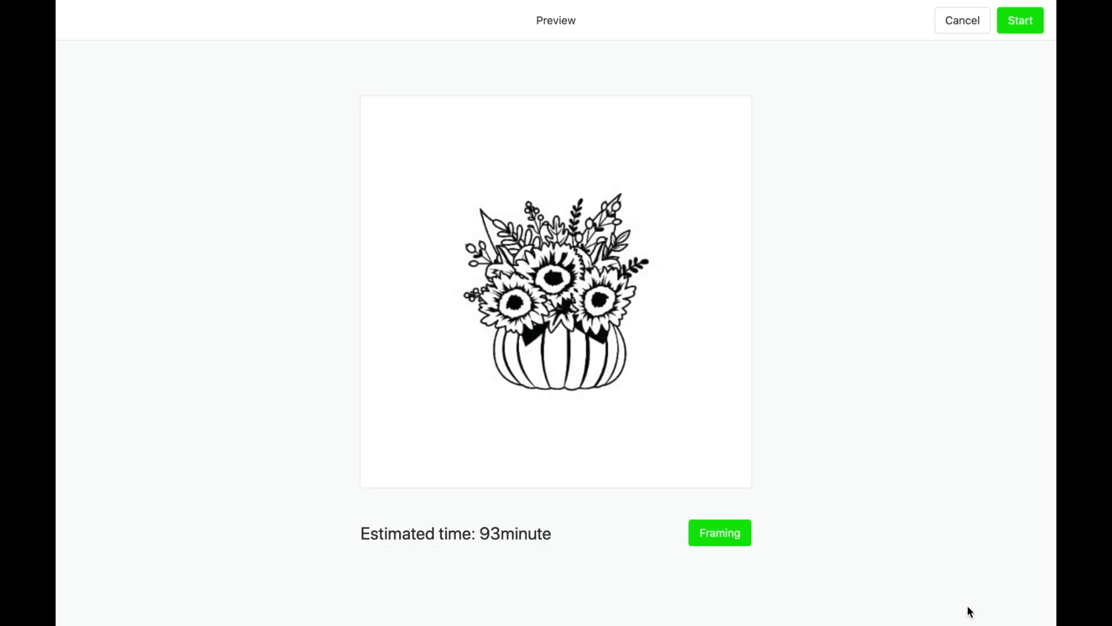
click(1022, 22)
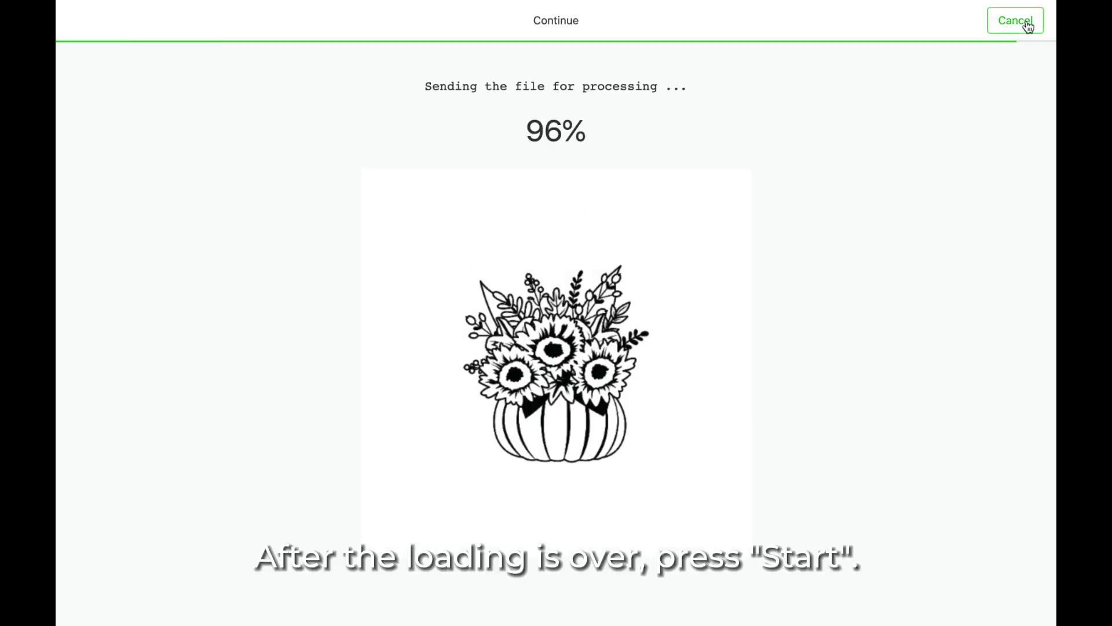